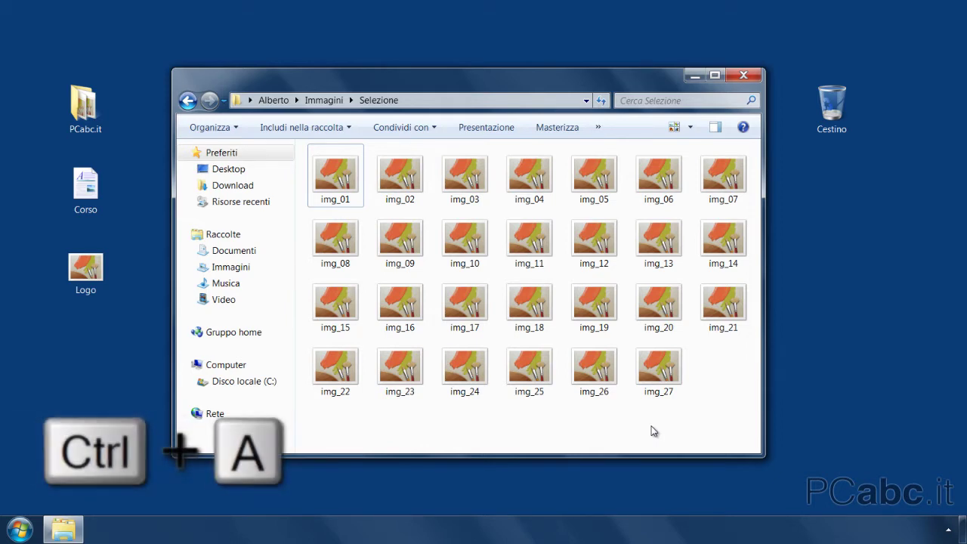
# Select all images in the Selezione folder and all icons on the desktop in turn, clearing each selection, and return to the folder window
pyautogui.hotkey('ctrl', 'a')
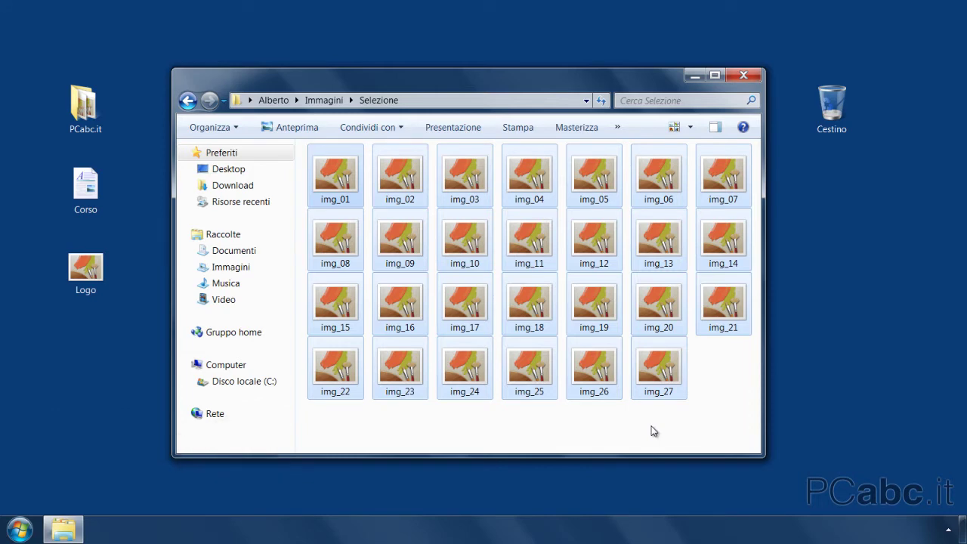
pyautogui.click(728, 386)
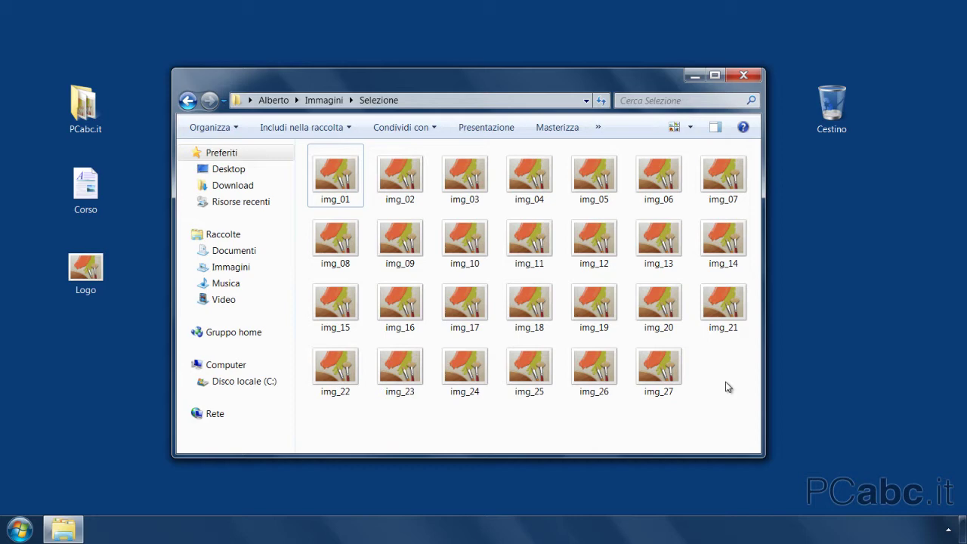
pyautogui.click(822, 338)
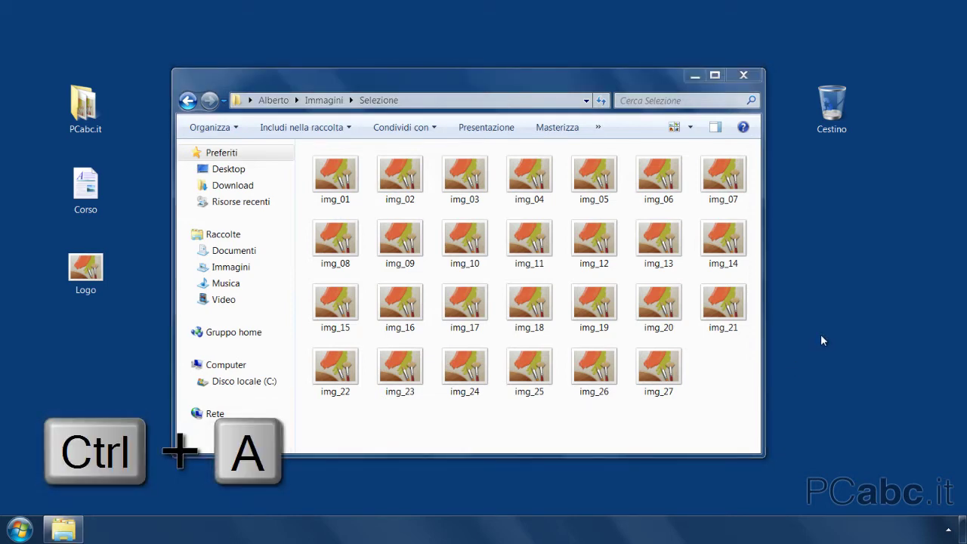
pyautogui.hotkey('ctrl', 'a')
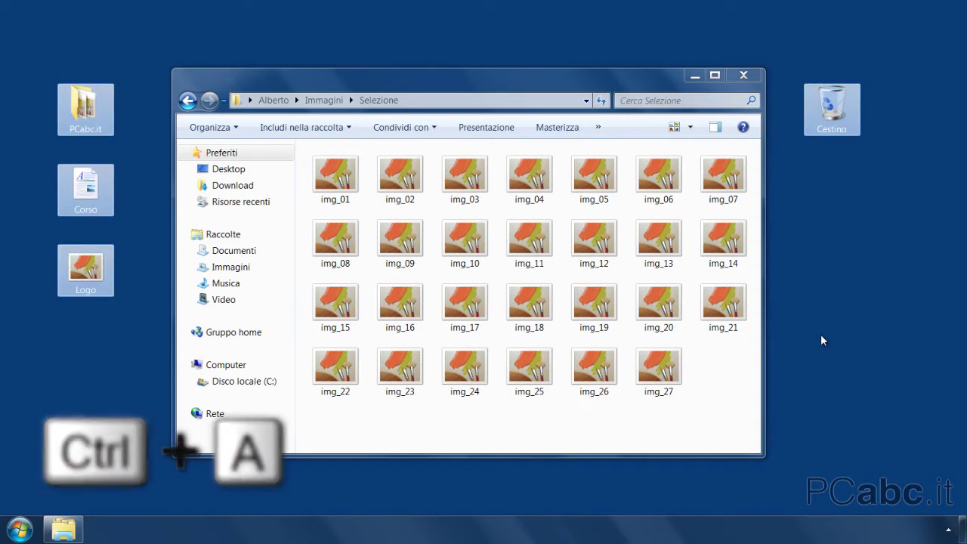
pyautogui.click(820, 340)
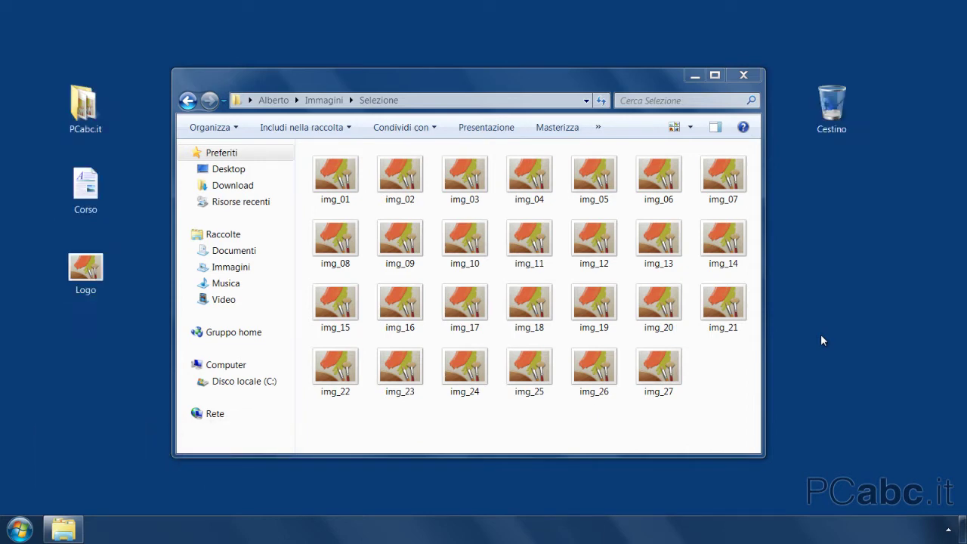
pyautogui.click(719, 403)
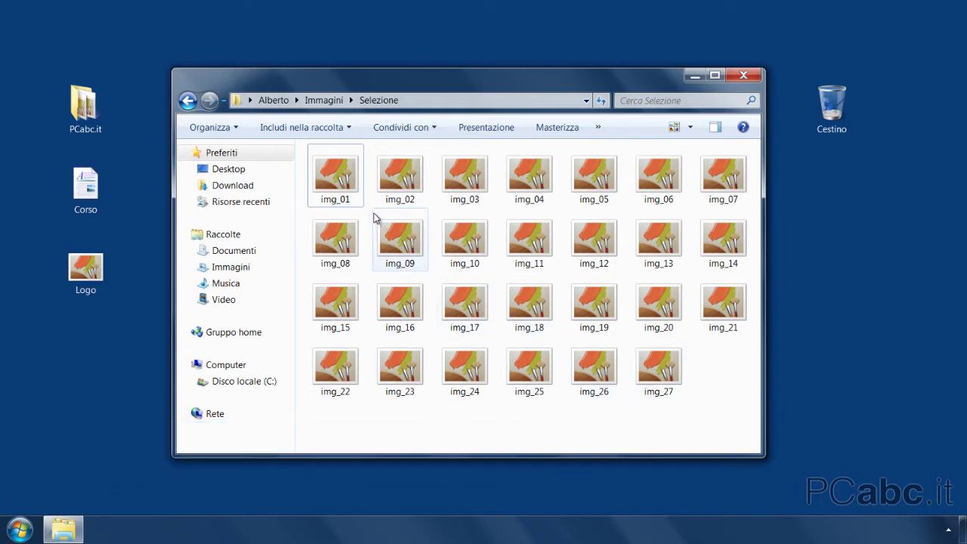
# Select img_09 through img_11 with a selection box, try starting one on img_08, reselect img_09 through img_11, and clear the selection
pyautogui.moveTo(369, 216); pyautogui.dragTo(552, 268)
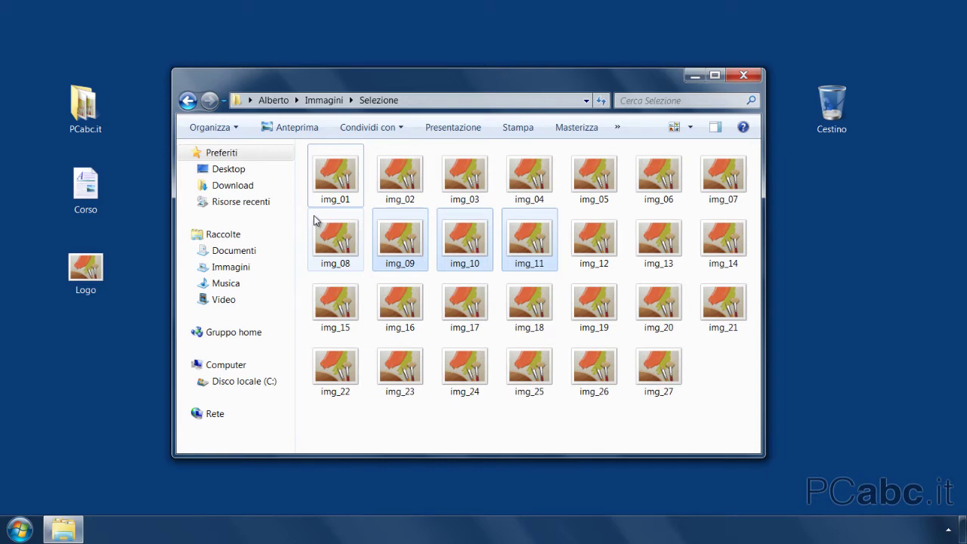
pyautogui.moveTo(316, 219); pyautogui.dragTo(531, 308)
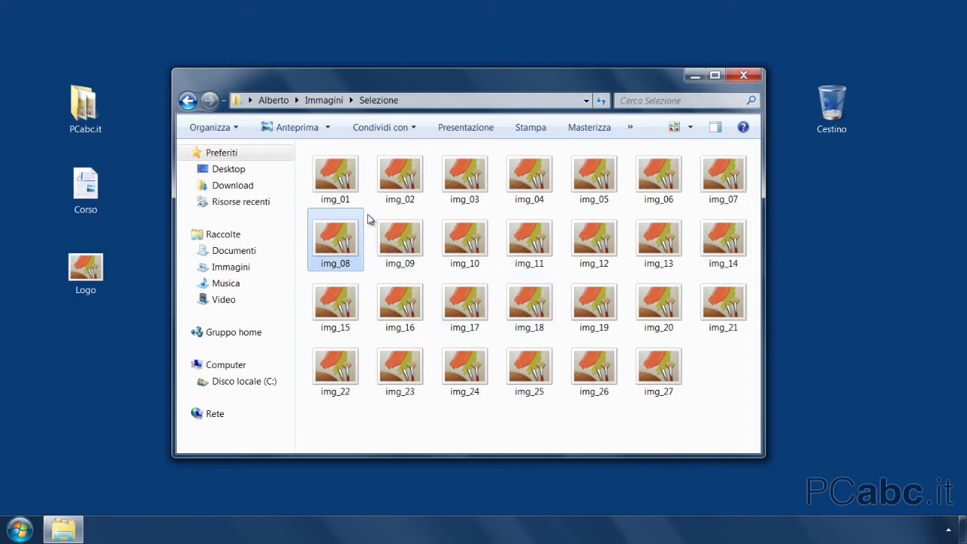
pyautogui.moveTo(368, 214); pyautogui.dragTo(548, 268)
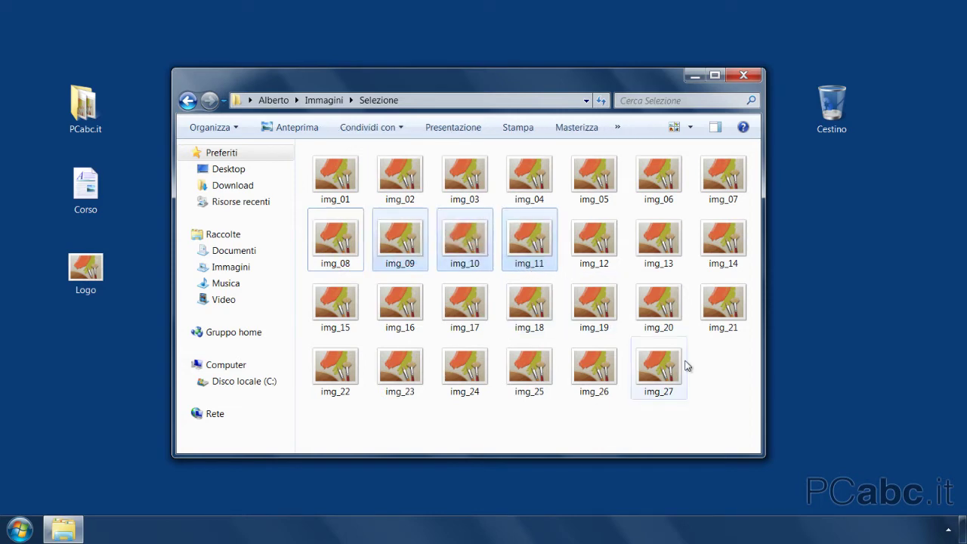
pyautogui.click(717, 375)
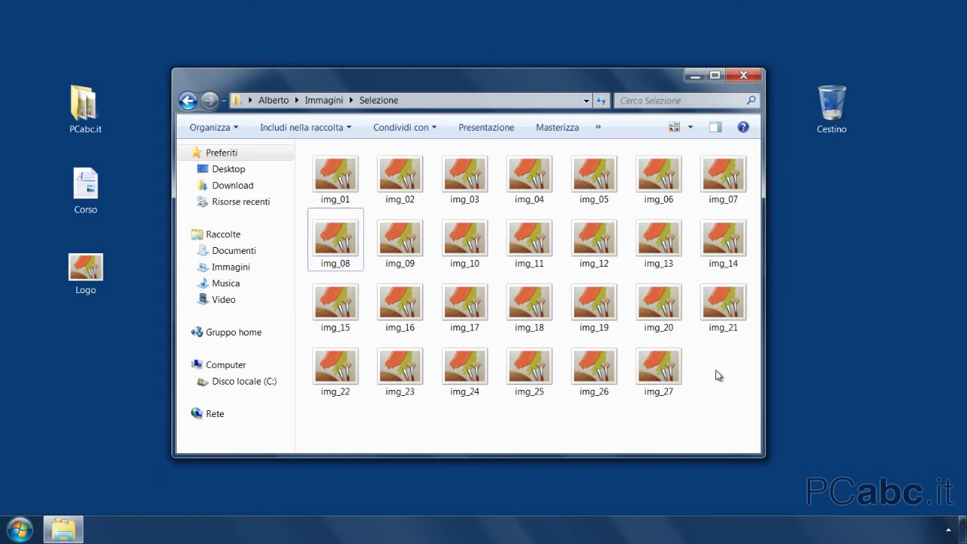
# Select a range starting at img_08, ending it at img_11, img_13, img_10, img_17 and img_25 in turn, and clear the selection
pyautogui.click(344, 243)
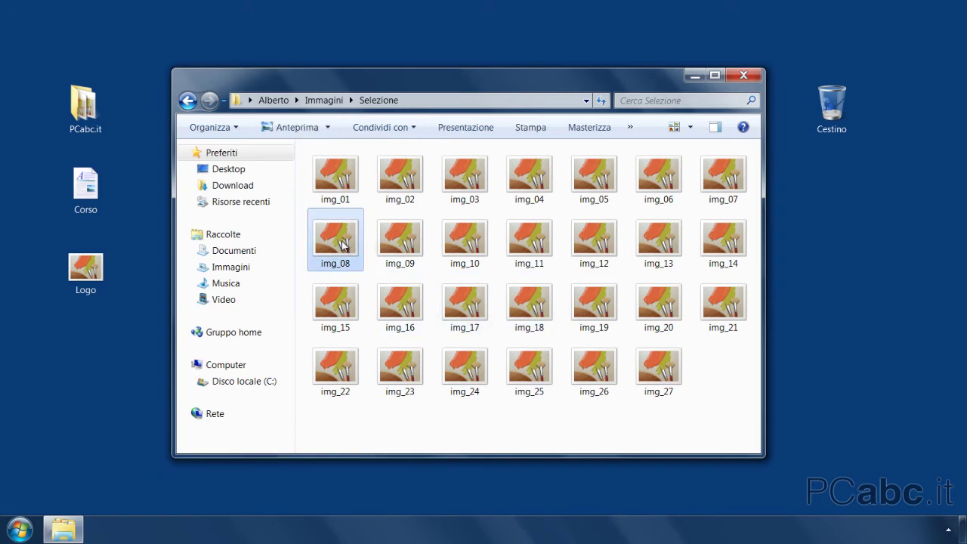
pyautogui.keyDown('shift'); pyautogui.click(526, 249); pyautogui.keyUp('shift')
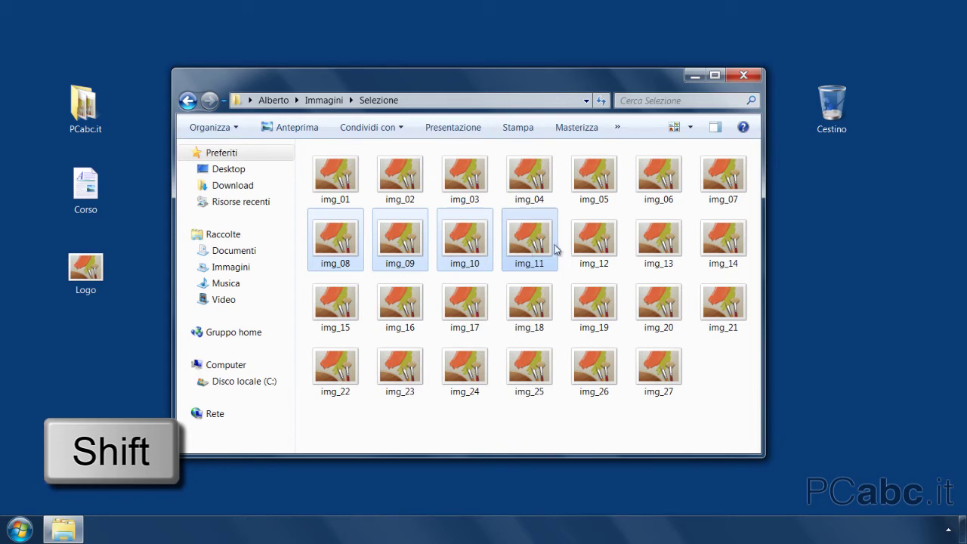
pyautogui.keyDown('shift'); pyautogui.click(654, 243); pyautogui.keyUp('shift')
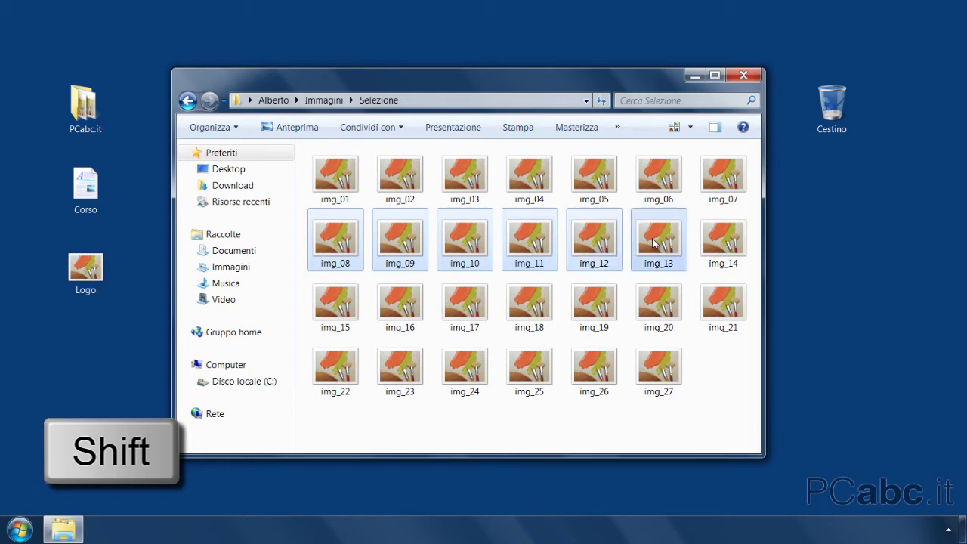
pyautogui.keyDown('shift'); pyautogui.click(463, 240); pyautogui.keyUp('shift')
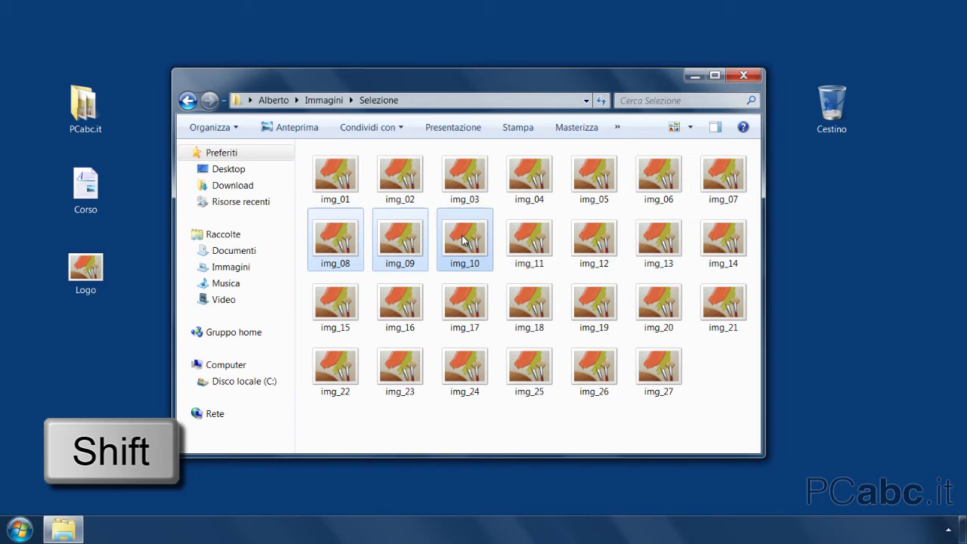
pyautogui.keyDown('shift'); pyautogui.click(464, 302); pyautogui.keyUp('shift')
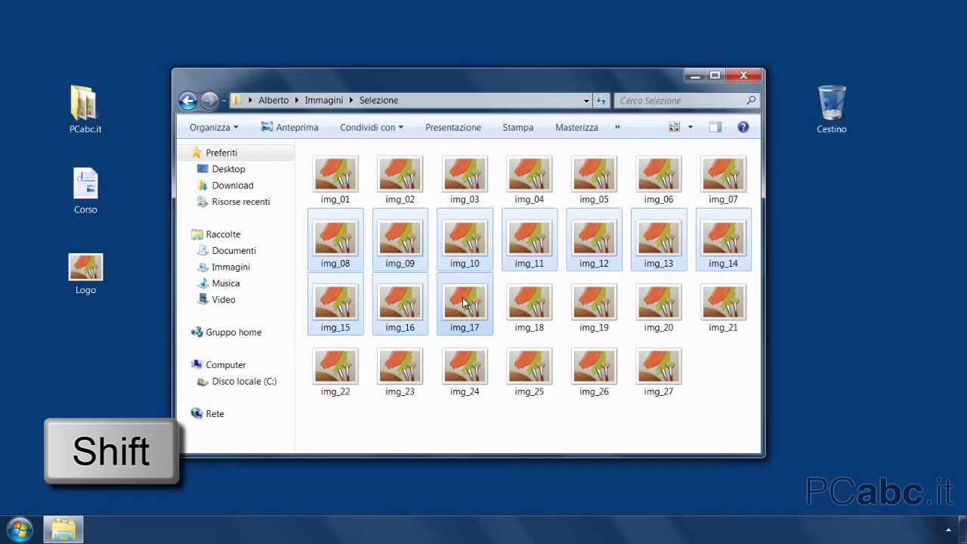
pyautogui.keyDown('shift'); pyautogui.click(528, 368); pyautogui.keyUp('shift')
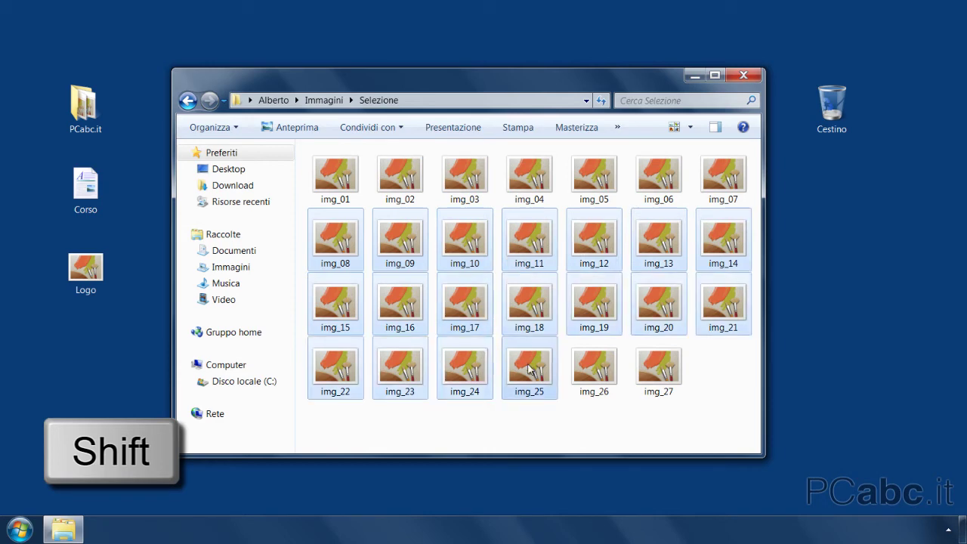
pyautogui.click(711, 387)
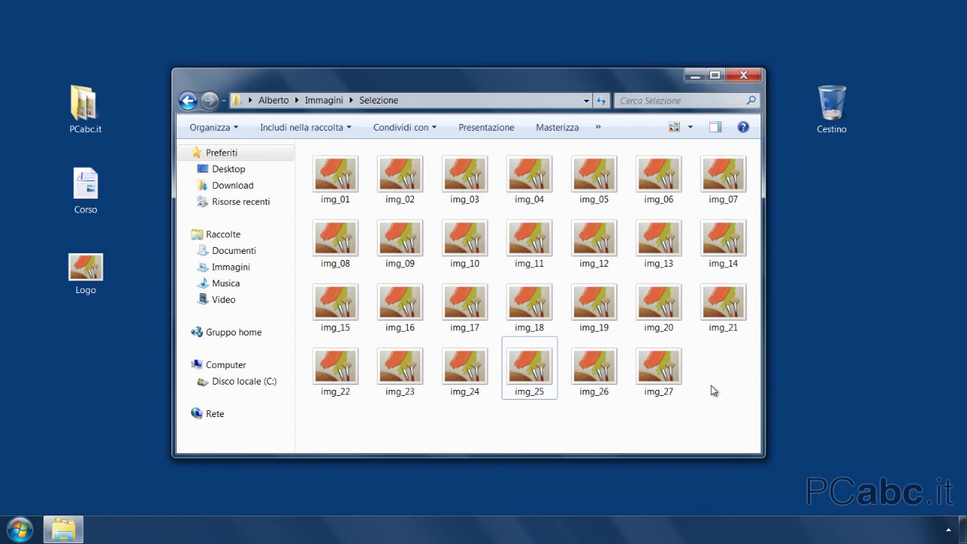
# Bring up the Tasti permanenti (Sticky Keys) activation prompt and dismiss it
pyautogui.press('shift')
pyautogui.press('shift')
pyautogui.press('shift')
pyautogui.press('shift')
pyautogui.press('shift')
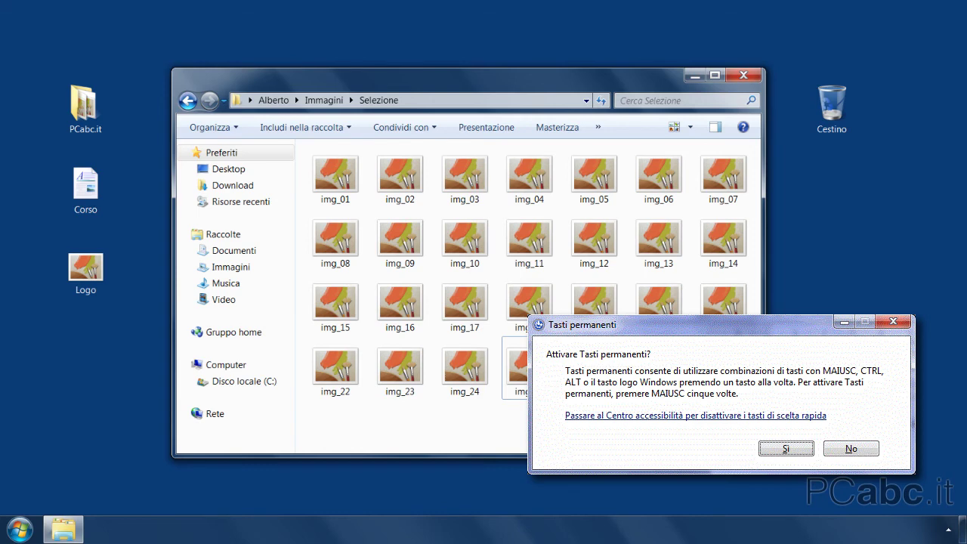
pyautogui.press('Escape')
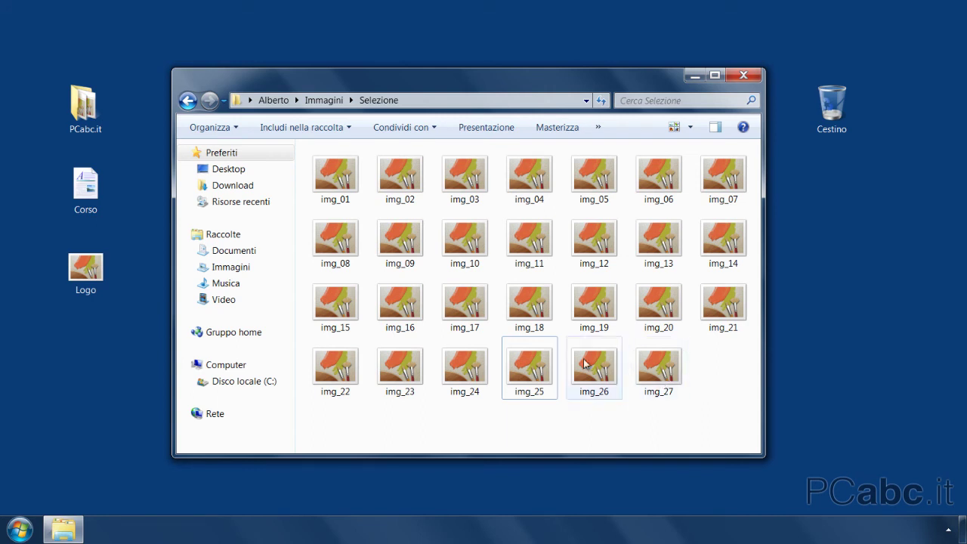
# Select img_09, extend the selection one image at a time to img_12, and shrink it back to end at img_10
pyautogui.click(389, 242)
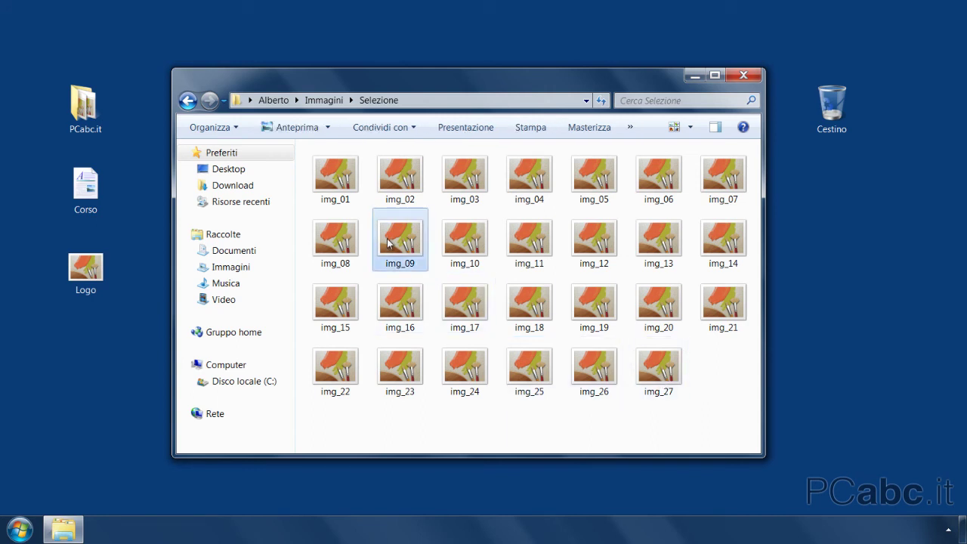
pyautogui.press('shift')
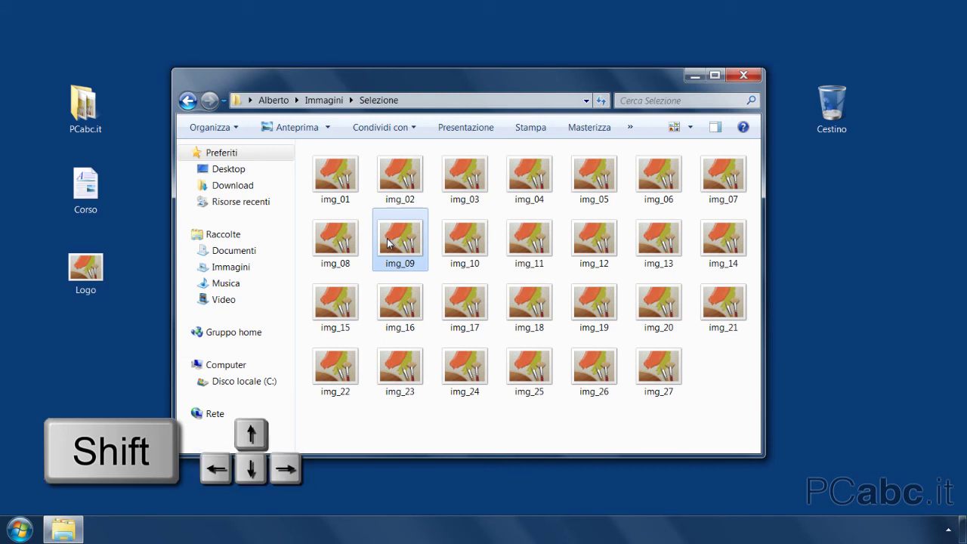
pyautogui.hotkey('shift', 'Right')
pyautogui.hotkey('shift', 'Right')
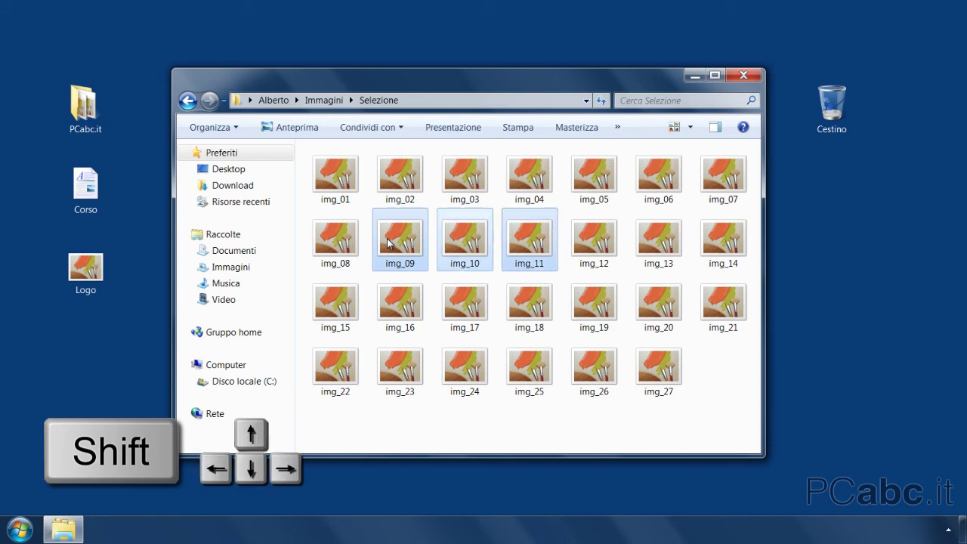
pyautogui.hotkey('shift', 'Right')
pyautogui.hotkey('shift', 'Left')
pyautogui.hotkey('shift', 'Left')
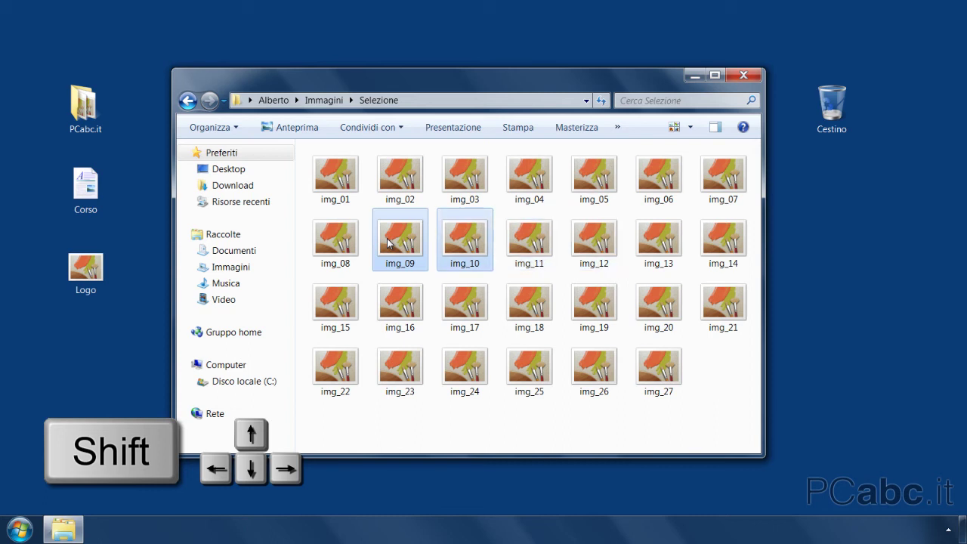
# Extend the selection by rows to img_24, reduce it to img_17, extend it through img_18 to img_25, and select only img_26
pyautogui.hotkey('shift', 'Down')
pyautogui.hotkey('shift', 'Down')
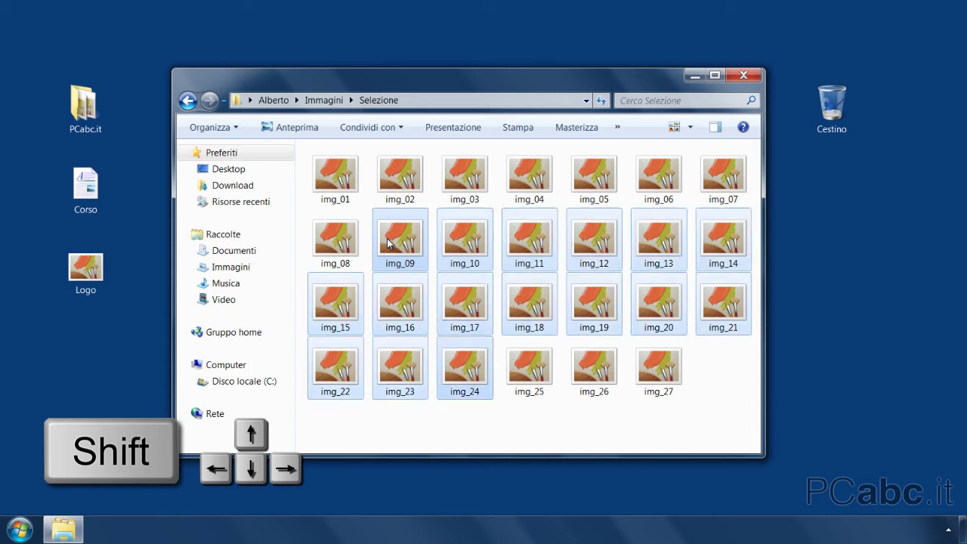
pyautogui.hotkey('shift', 'Up')
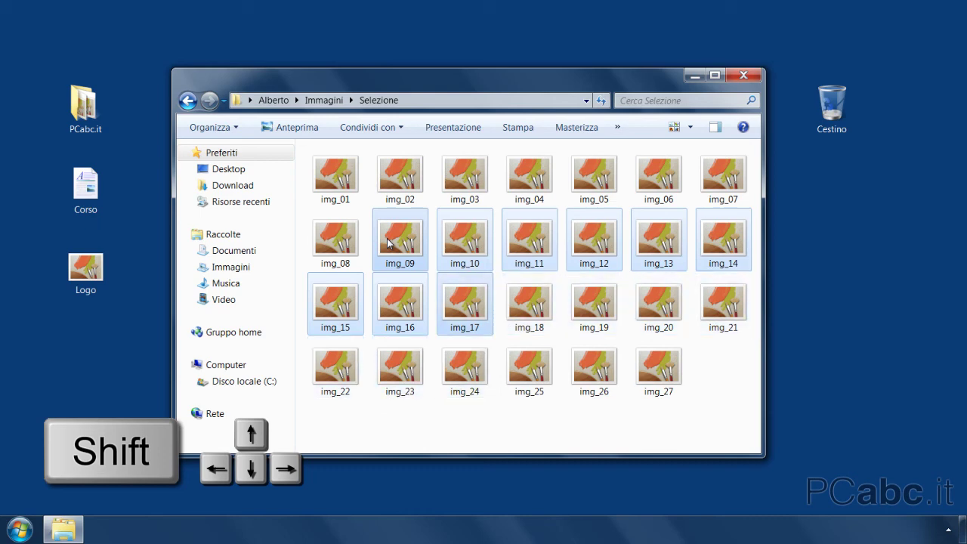
pyautogui.hotkey('shift', 'Right')
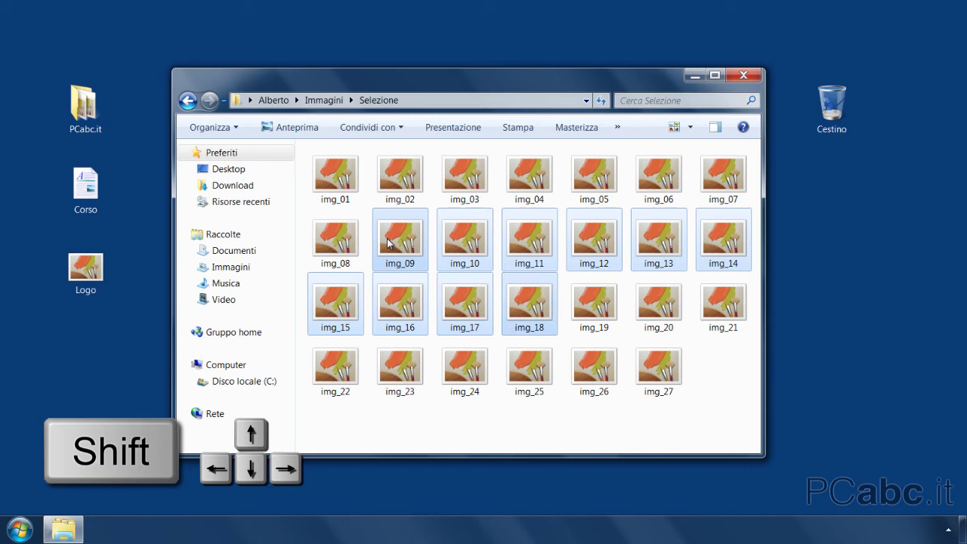
pyautogui.hotkey('shift', 'Down')
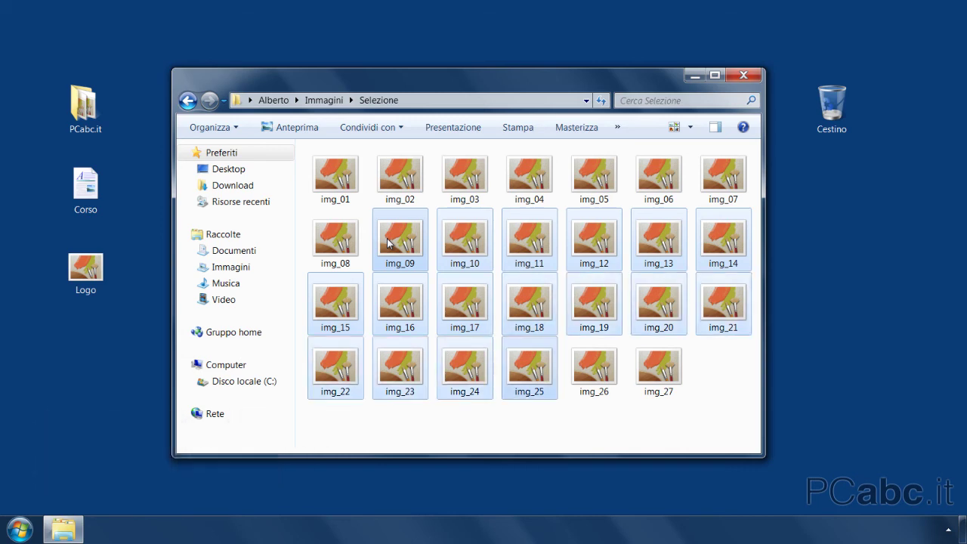
pyautogui.press('Right')
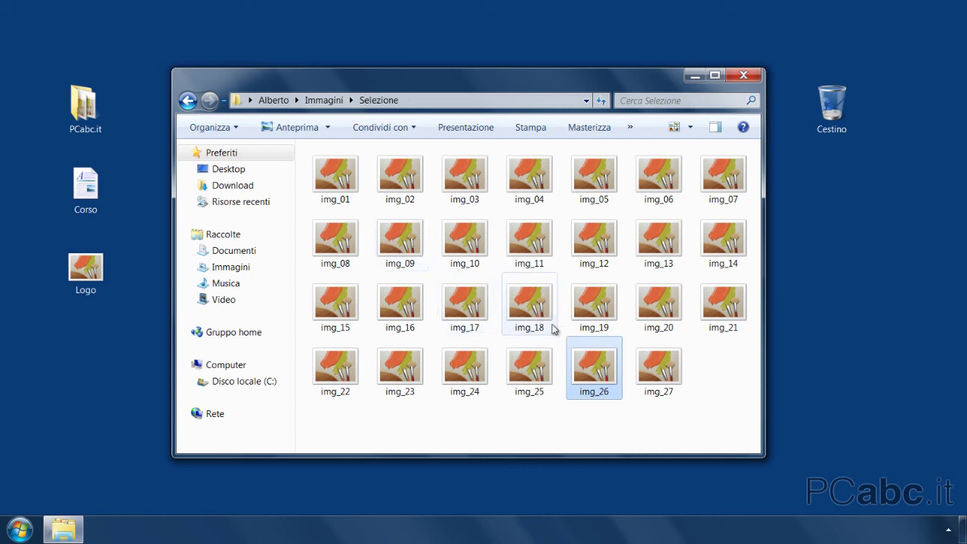
# Switch the Selezione folder's view to small icons (Icone piccole)
pyautogui.rightClick(720, 366)
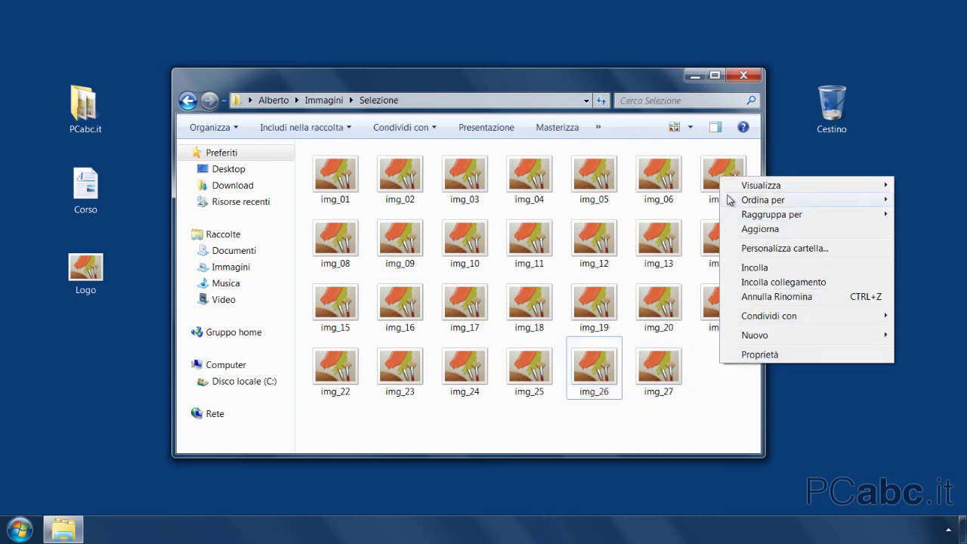
pyautogui.moveTo(731, 185)
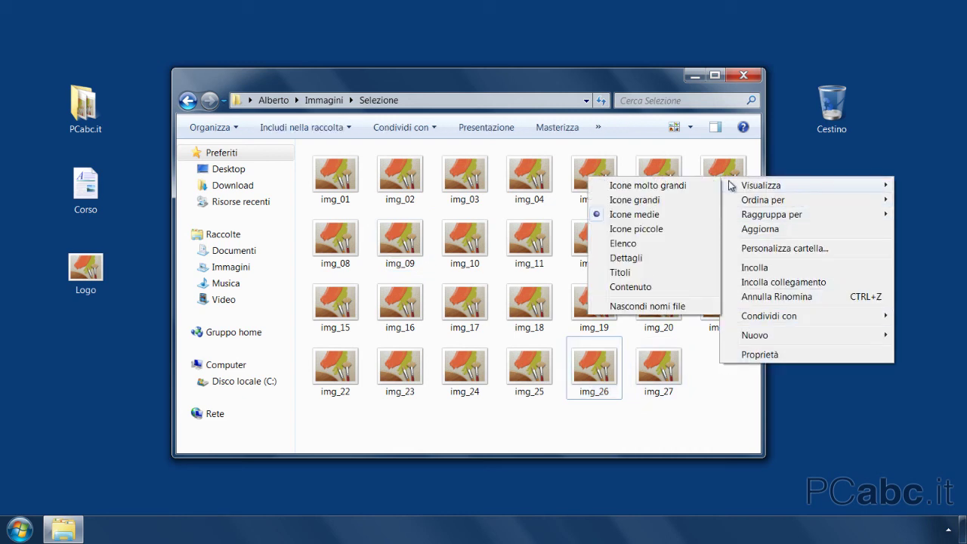
pyautogui.click(688, 229)
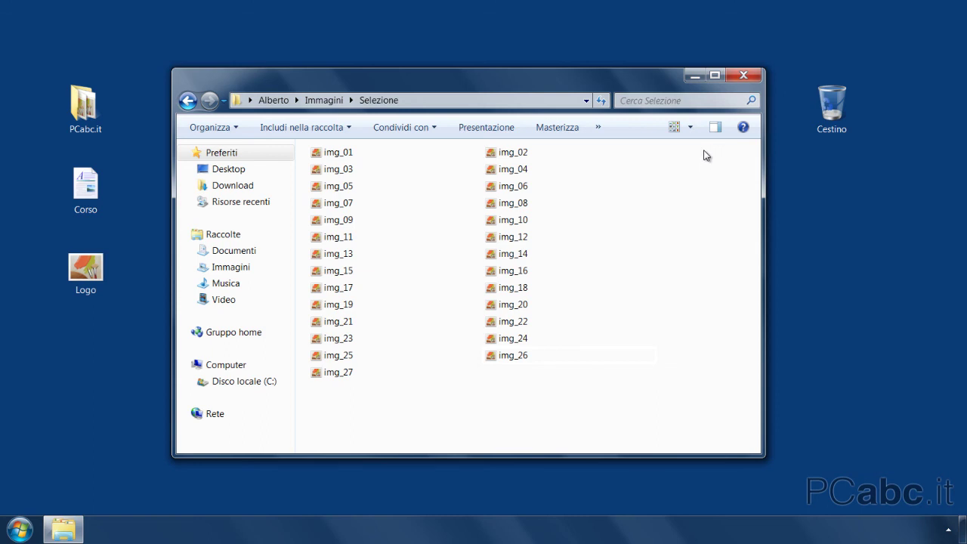
# Select the range from img_19 back to img_10 in the small-icon view and clear the selection
pyautogui.moveTo(703, 150); pyautogui.dragTo(395, 240)
pyautogui.click(348, 306)
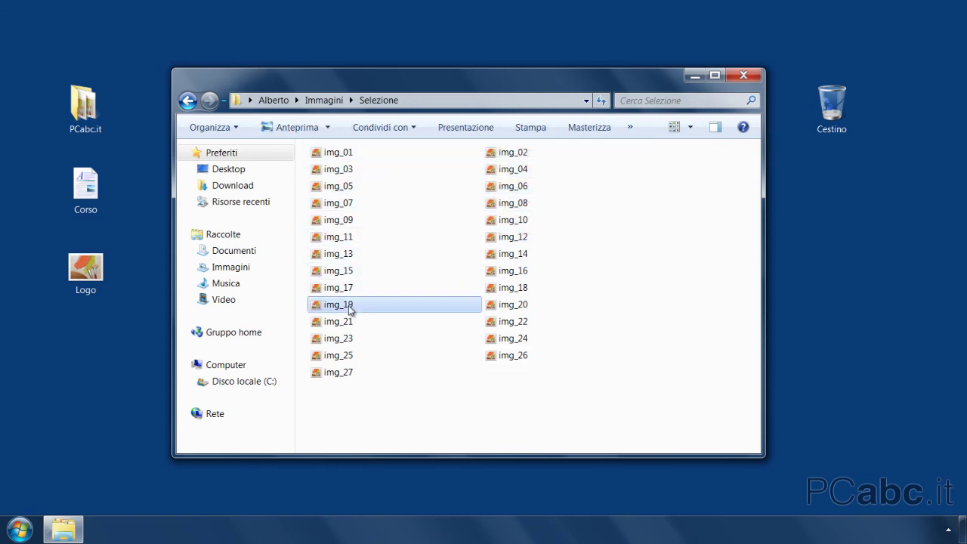
pyautogui.keyDown('shift'); pyautogui.click(502, 220); pyautogui.keyUp('shift')
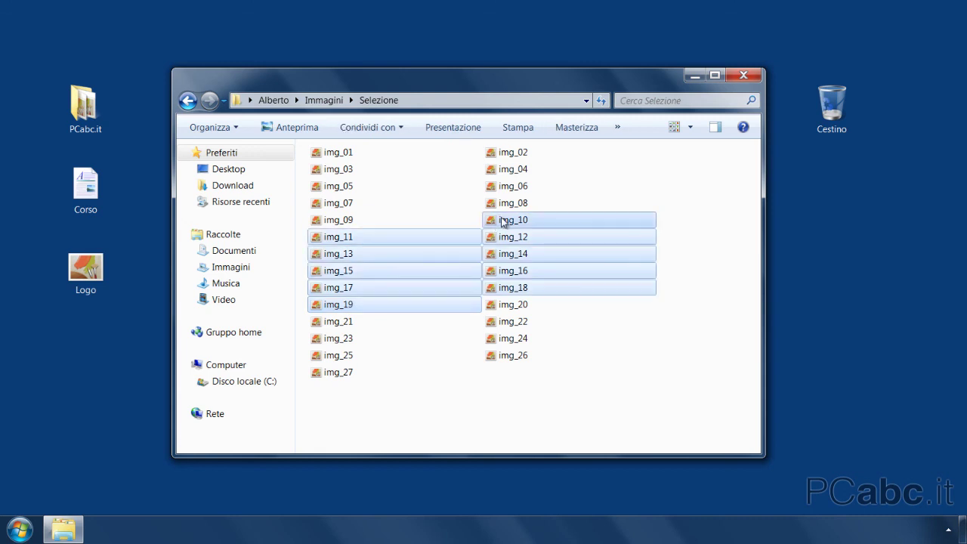
pyautogui.click(709, 355)
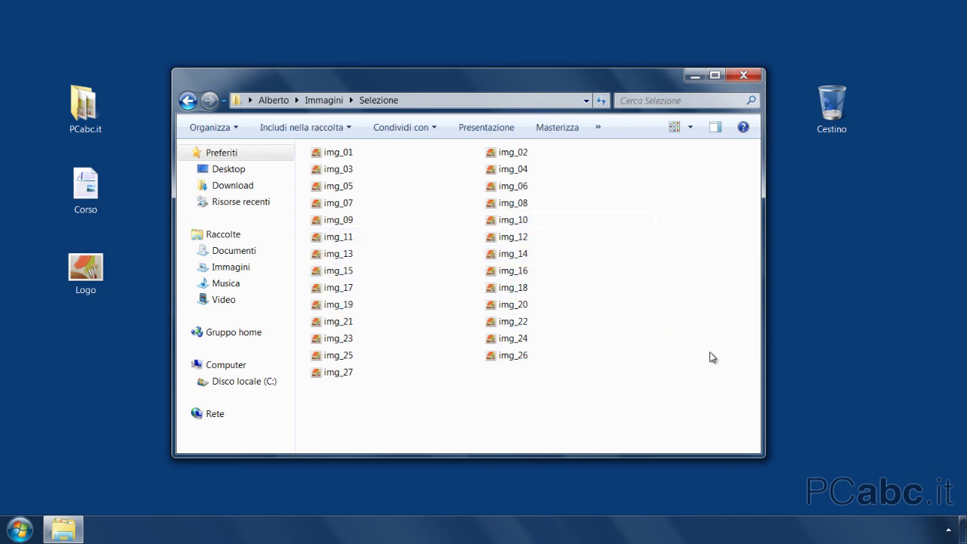